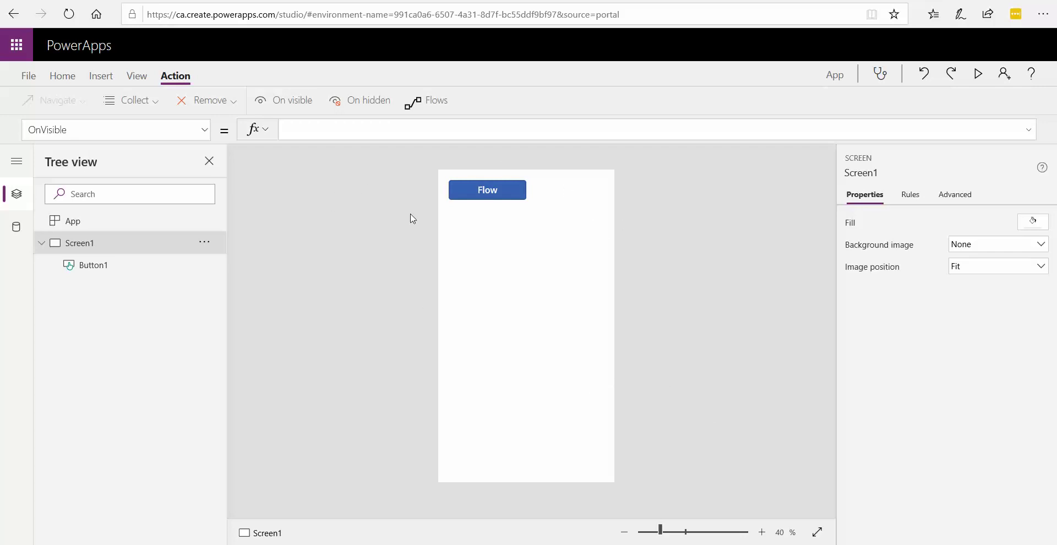
- Start a new flow for the app's Flow button using the PowerApps button template
{"action": "left_click", "coordinate": [466, 195]}
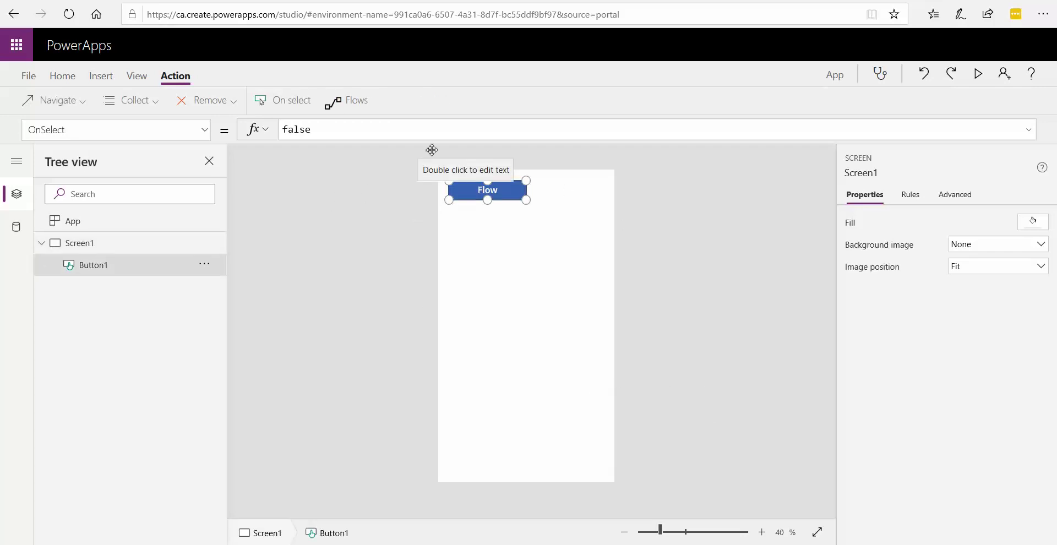
{"action": "left_click", "coordinate": [365, 102]}
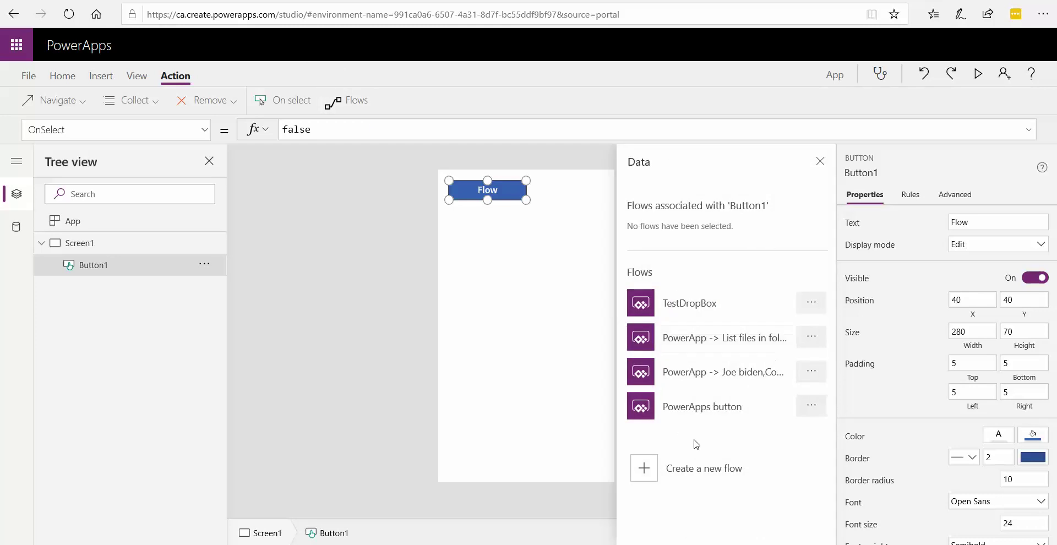
{"action": "left_click", "coordinate": [682, 472]}
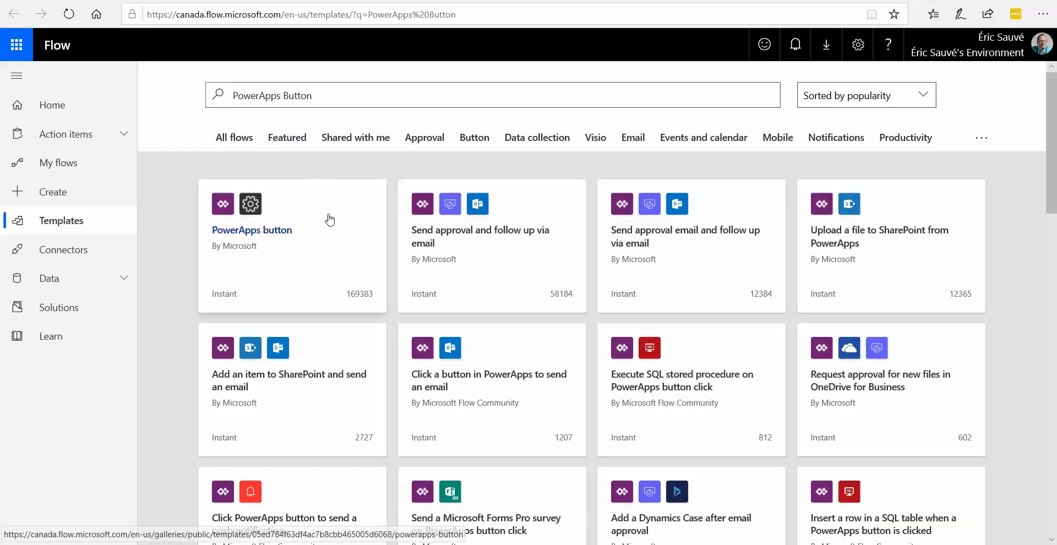
{"action": "left_click", "coordinate": [342, 219]}
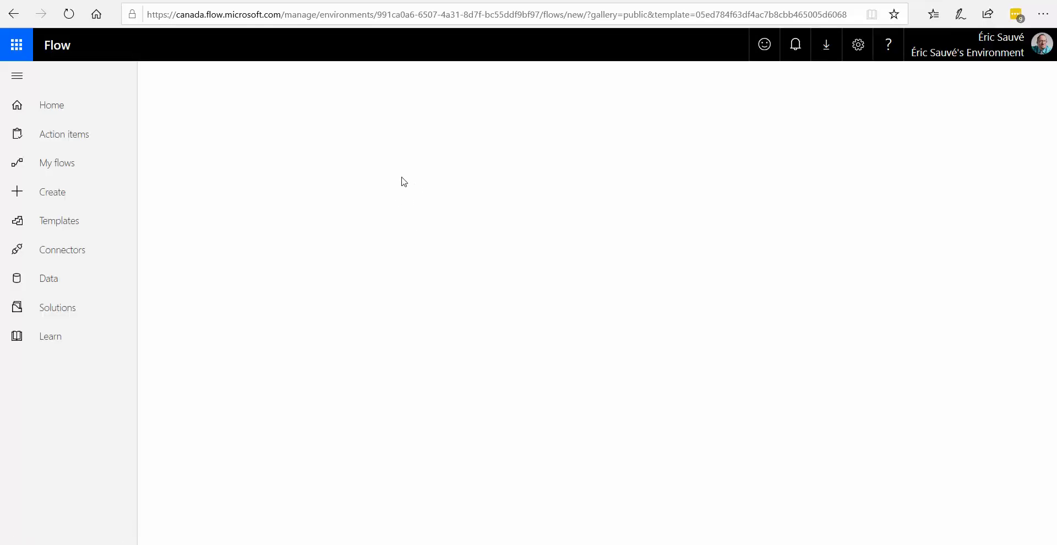
- Rename the flow as "Demo Flow for naming"
{"action": "left_click", "coordinate": [258, 84]}
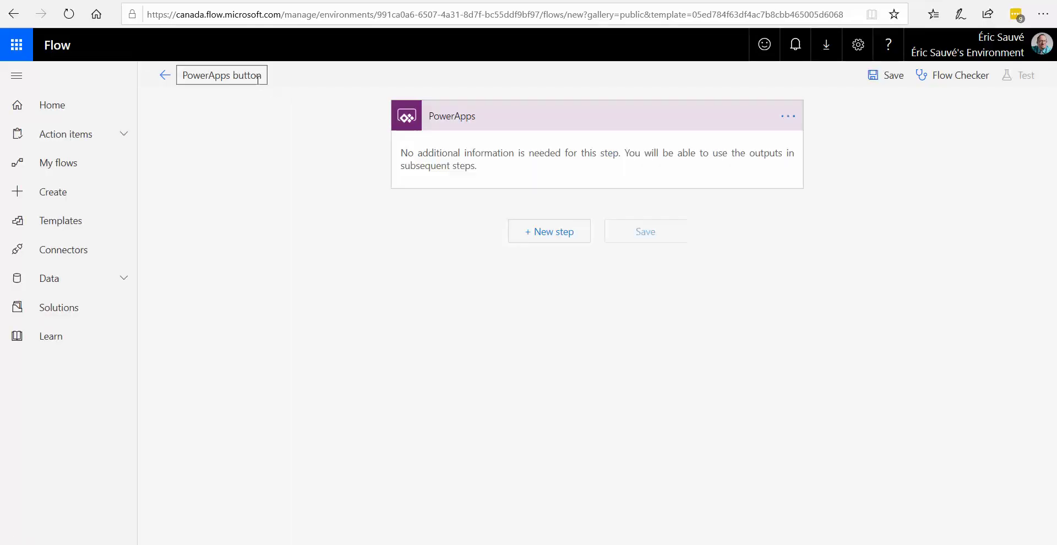
{"action": "key", "text": "ctrl+a"}
{"action": "type", "text": "D"}
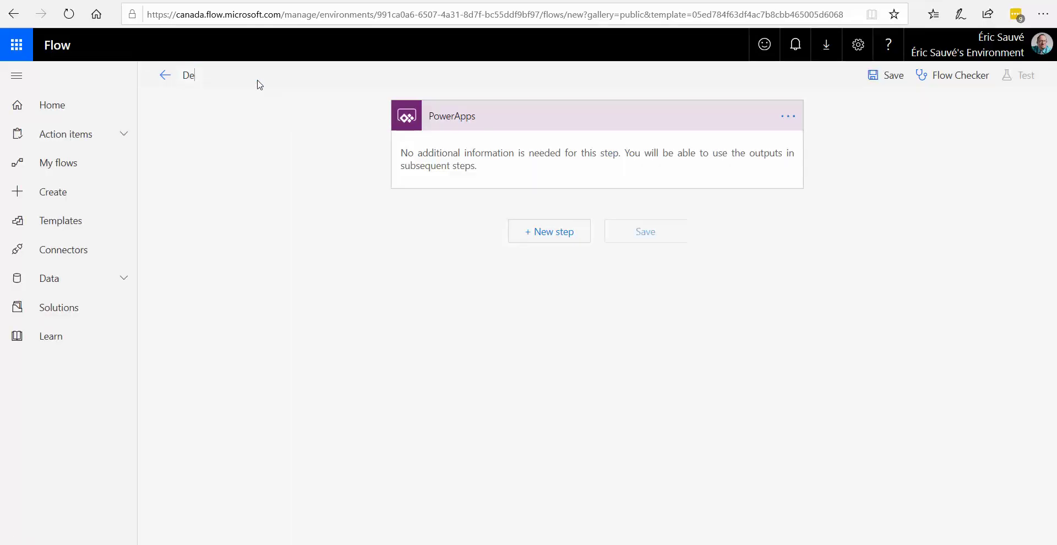
{"action": "type", "text": "emo Flow for naming"}
- Add a Condition control as the step following the PowerApps trigger
{"action": "left_click", "coordinate": [551, 238]}
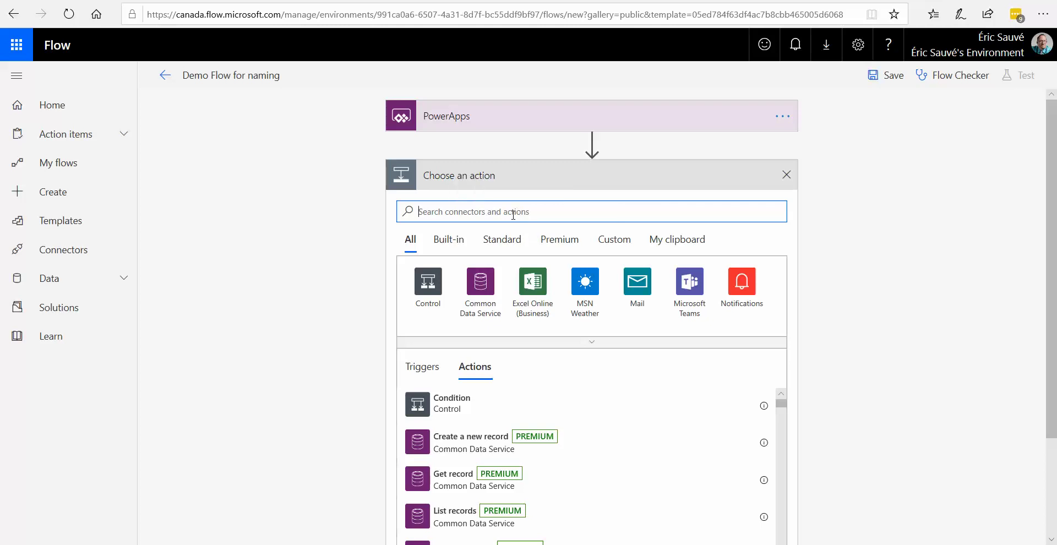
{"action": "left_click", "coordinate": [426, 287]}
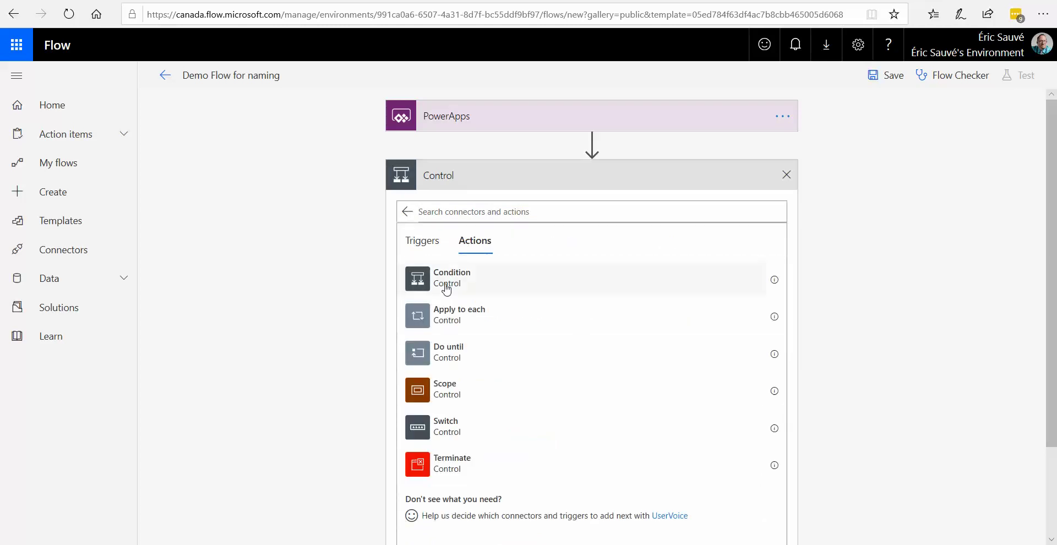
{"action": "left_click", "coordinate": [450, 282]}
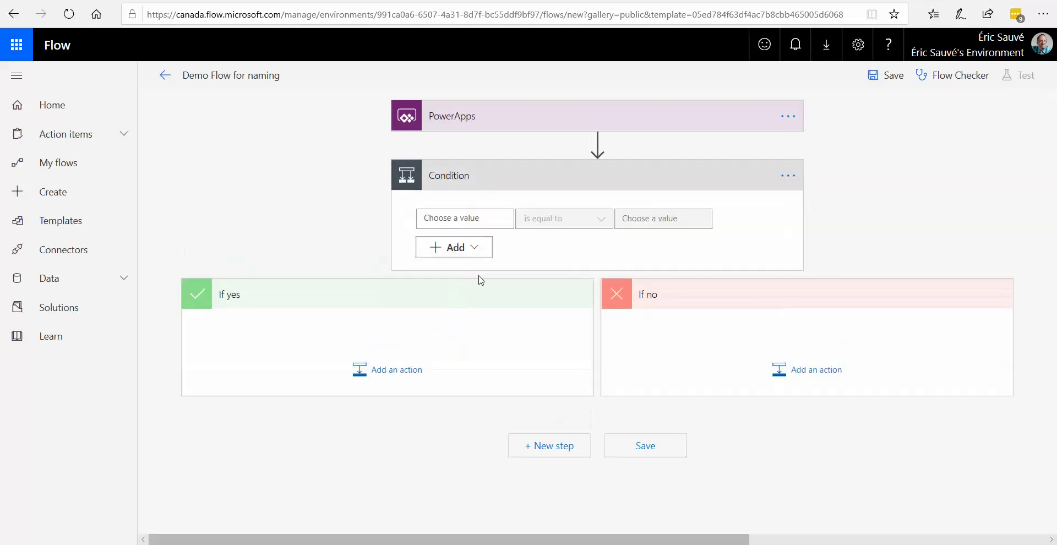
- Try Ask in PowerApps as the condition's first value, and remove the resulting parameter from the field
{"action": "left_click", "coordinate": [462, 219]}
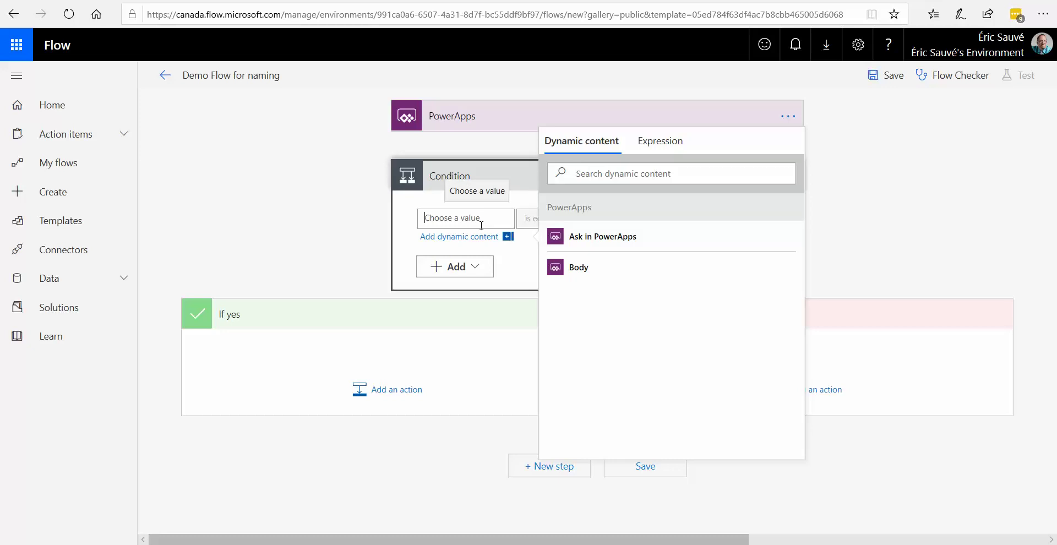
{"action": "left_click", "coordinate": [588, 241]}
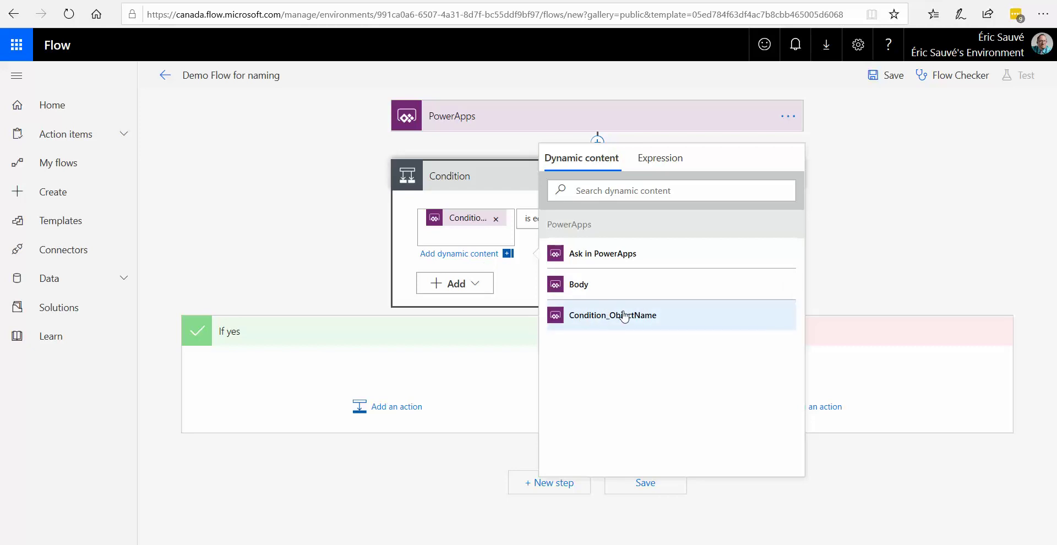
{"action": "left_click", "coordinate": [345, 260]}
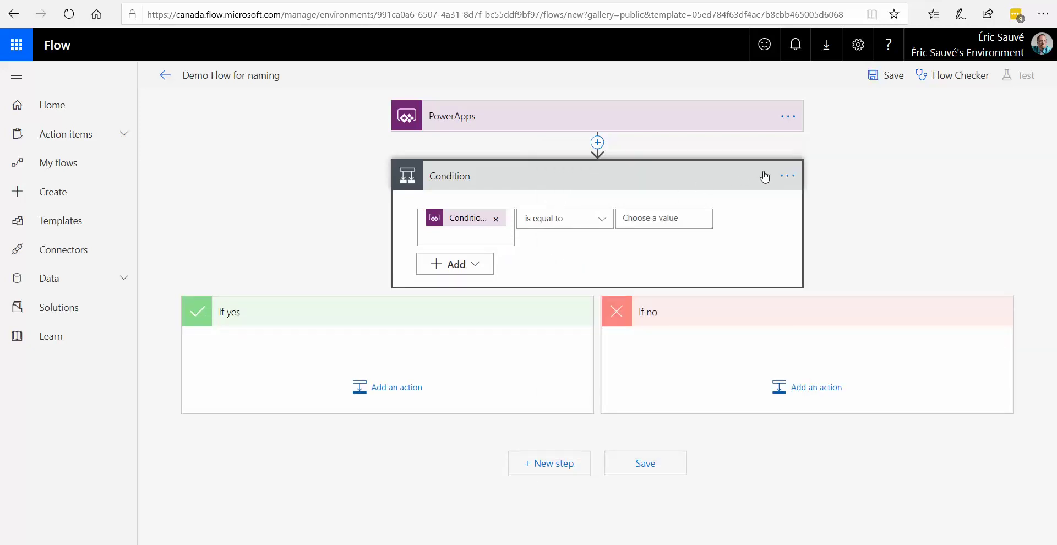
{"action": "left_click", "coordinate": [496, 221]}
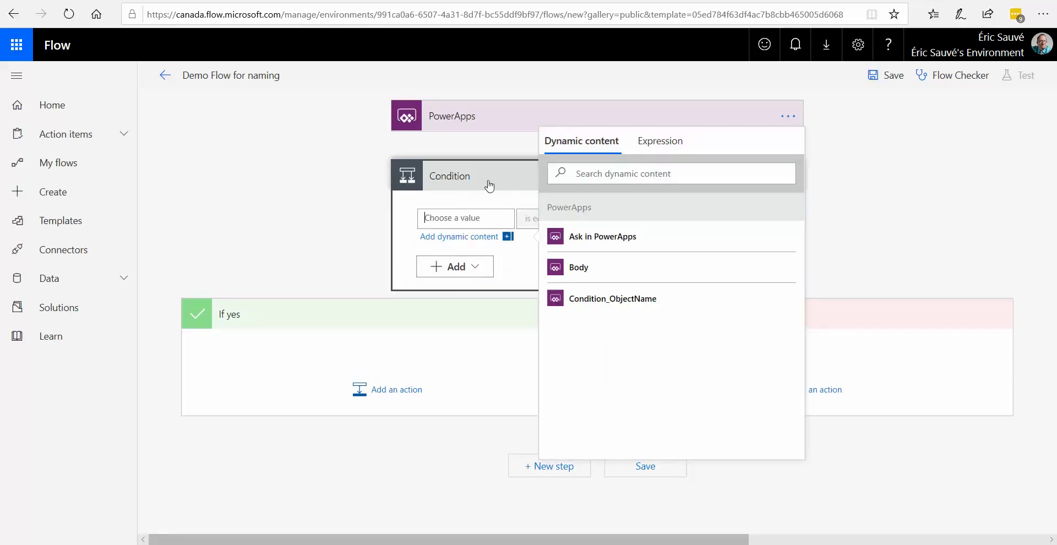
- Rename the Condition step as AskIfIWantACoffee
{"action": "left_click", "coordinate": [489, 128]}
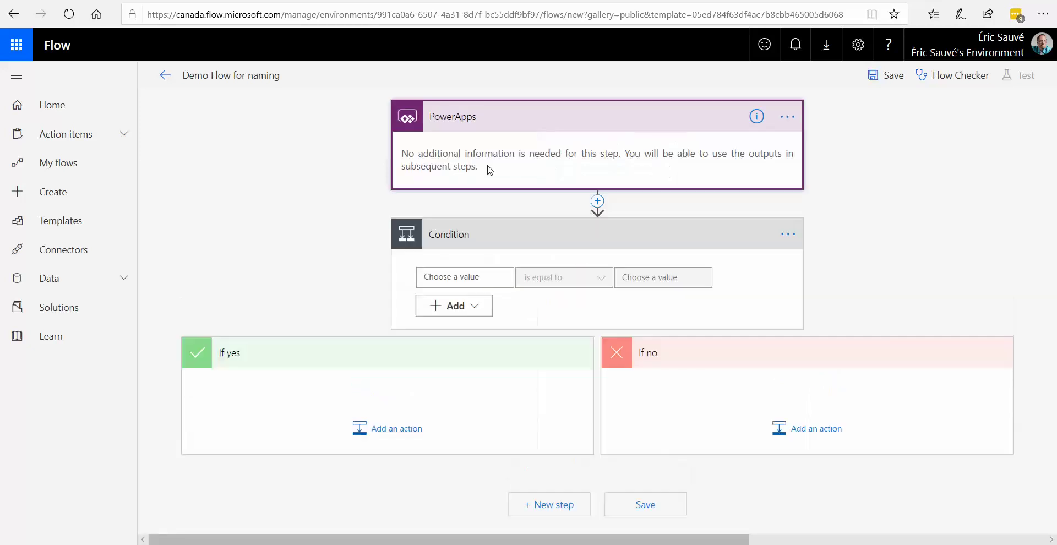
{"action": "left_click", "coordinate": [749, 227]}
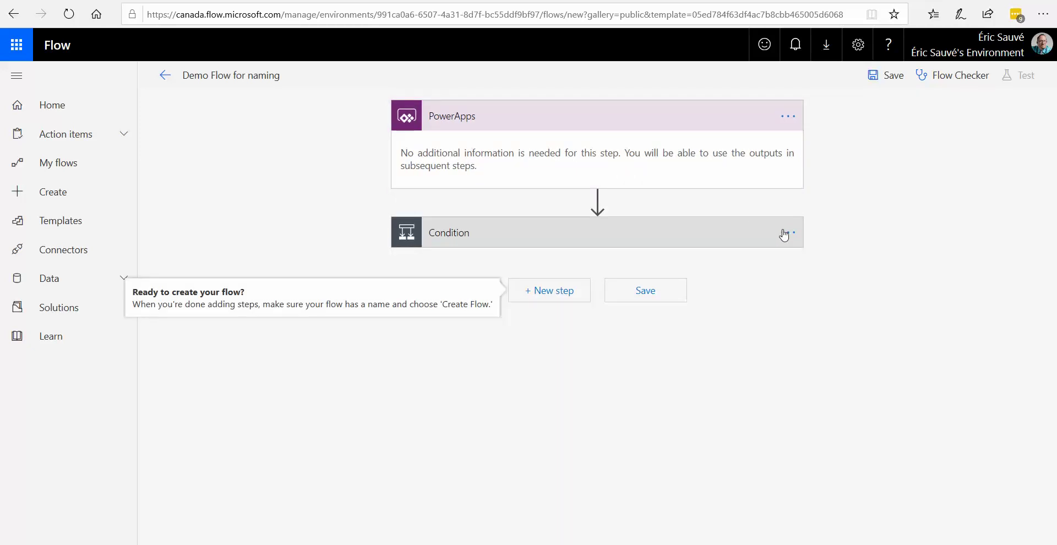
{"action": "left_click", "coordinate": [787, 233]}
{"action": "left_click", "coordinate": [837, 253]}
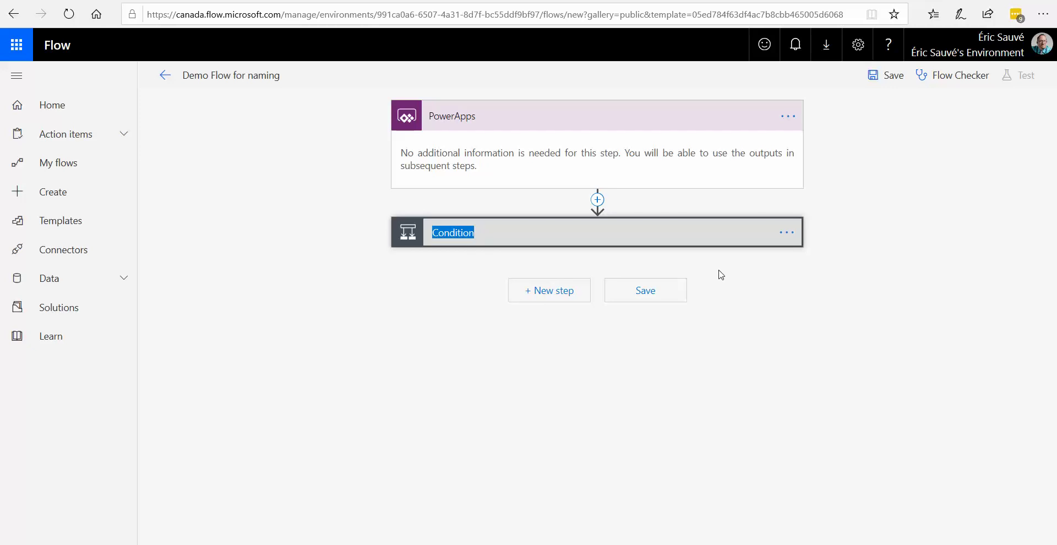
{"action": "type", "text": "AskIf"}
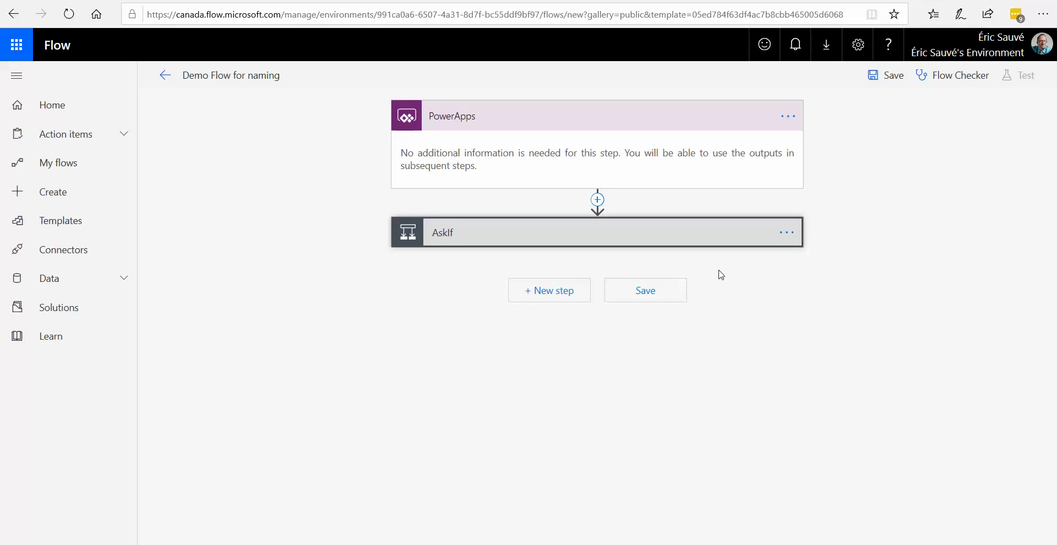
{"action": "type", "text": "IWantACoffee"}
{"action": "left_click", "coordinate": [676, 258]}
{"action": "left_click", "coordinate": [666, 233]}
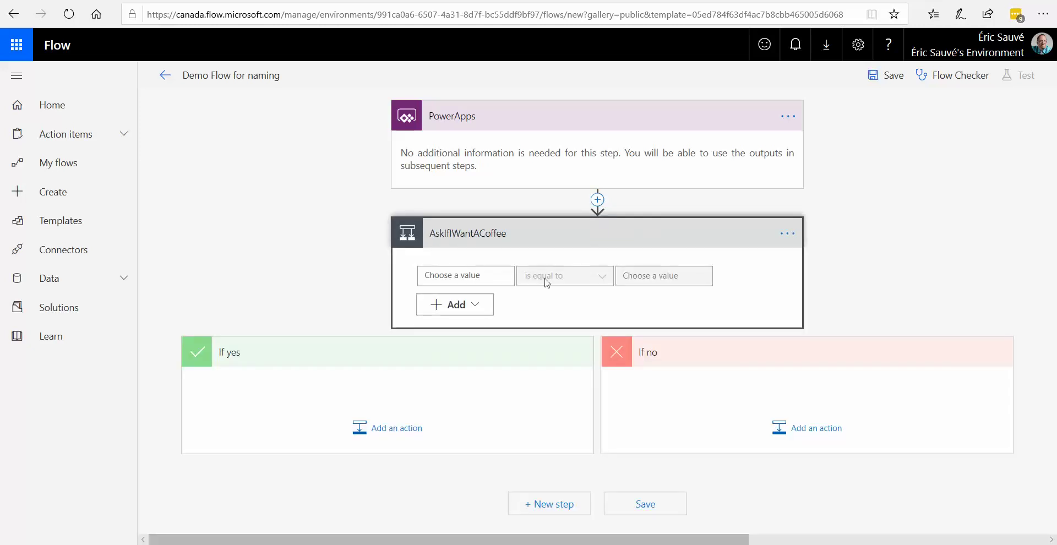
- Set the first value of the AskIfIWantACoffee condition to Ask in PowerApps
{"action": "left_click", "coordinate": [469, 276]}
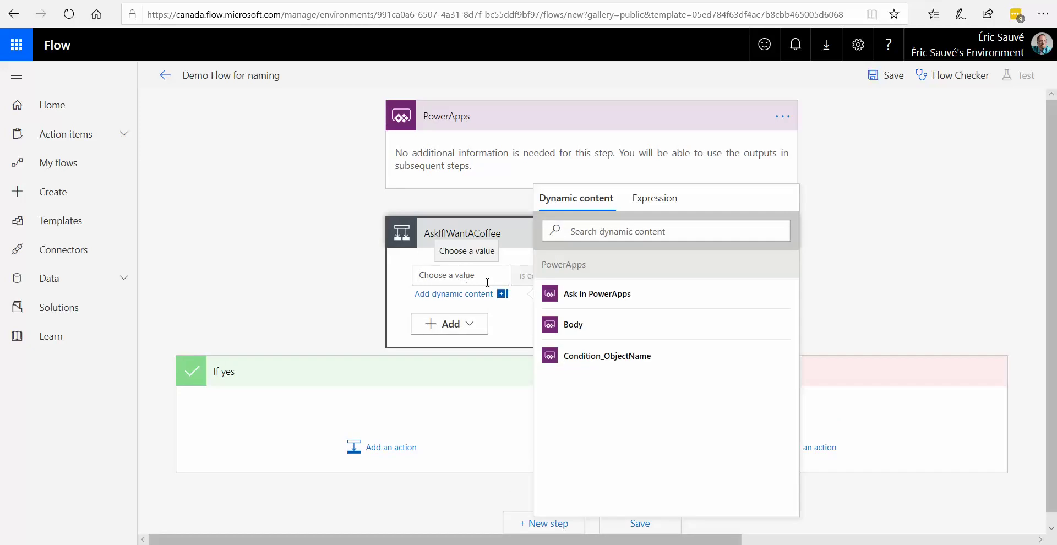
{"action": "left_click", "coordinate": [597, 296]}
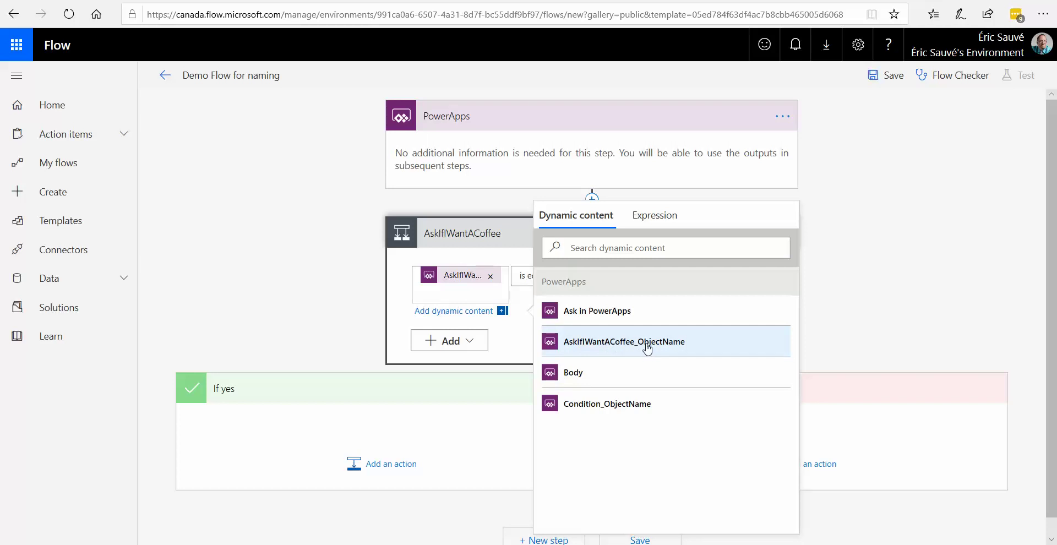
{"action": "left_click", "coordinate": [848, 313]}
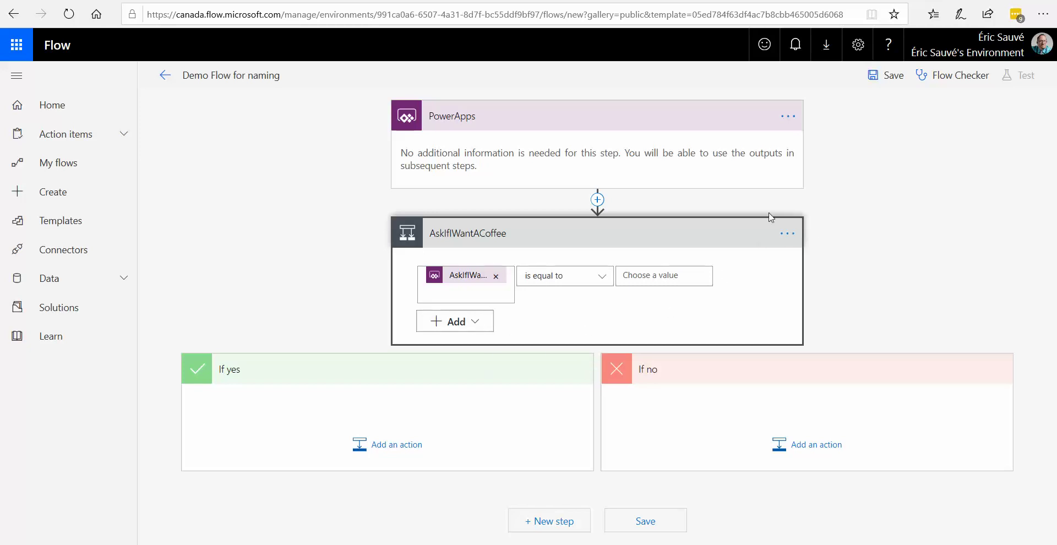
- Insert an Office 365 Outlook Send an email (V2) action between the PowerApps trigger and the AskIfIWantACoffee condition
{"action": "left_click", "coordinate": [598, 201]}
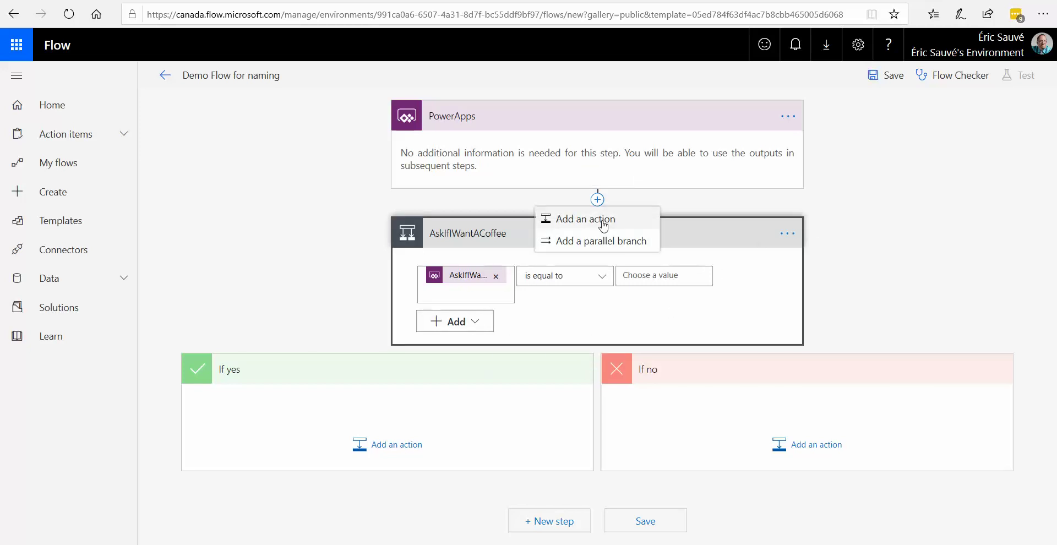
{"action": "left_click", "coordinate": [604, 220]}
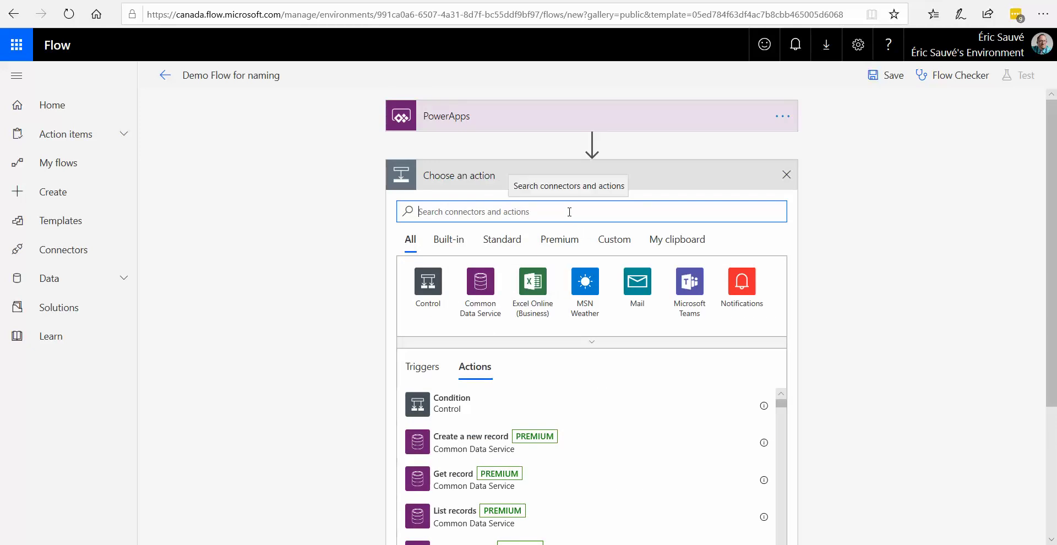
{"action": "type", "text": "o"}
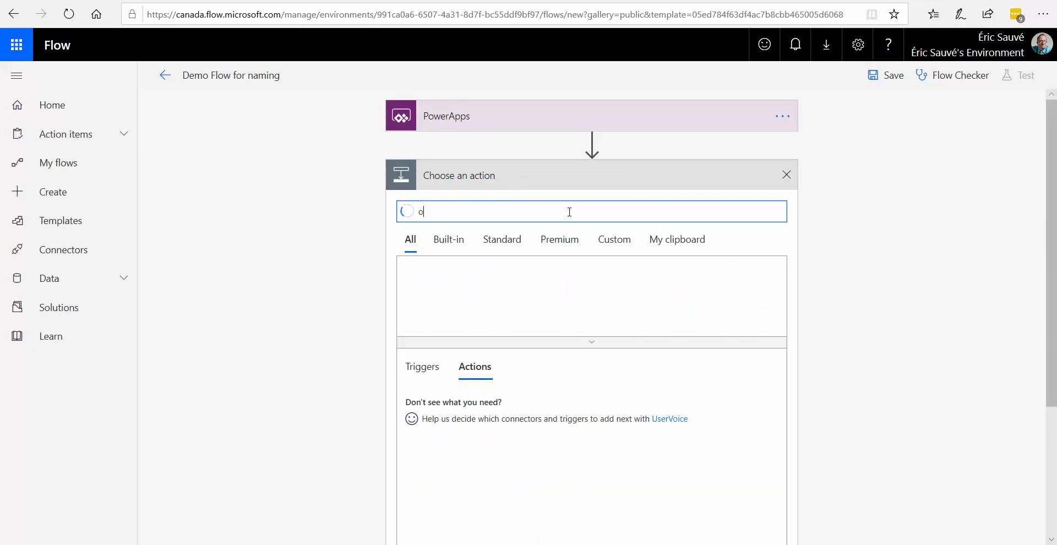
{"action": "type", "text": "utloo"}
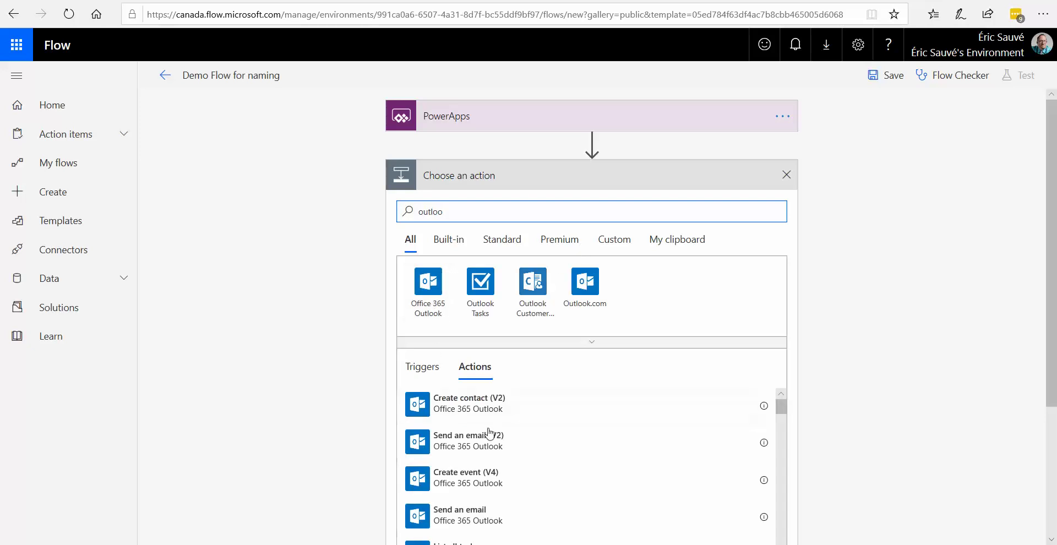
{"action": "left_click", "coordinate": [481, 449]}
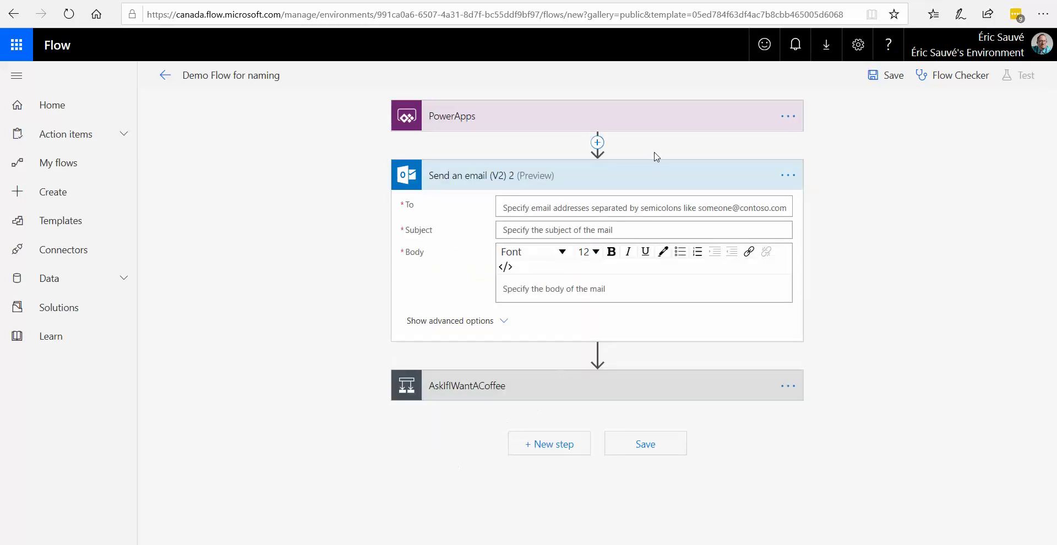
- Rename the email action as "EmailTo" followed directly by the recipient's first name
{"action": "left_click", "coordinate": [788, 175]}
{"action": "left_click", "coordinate": [850, 196]}
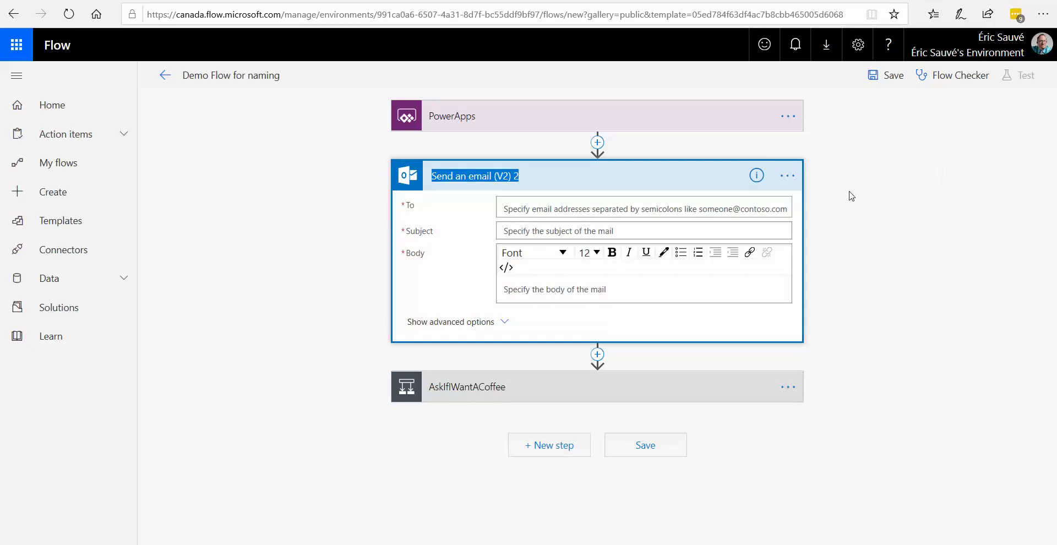
{"action": "type", "text": "EmailToEric"}
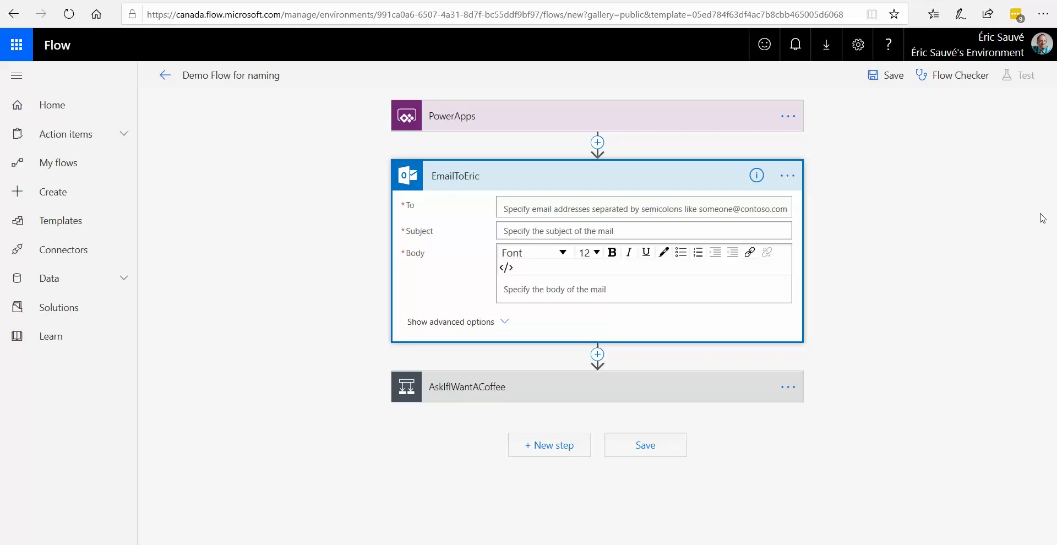
{"action": "key", "text": "Return"}
- Set the email action's To field to Ask in PowerApps and collapse the action's details
{"action": "left_click", "coordinate": [528, 209]}
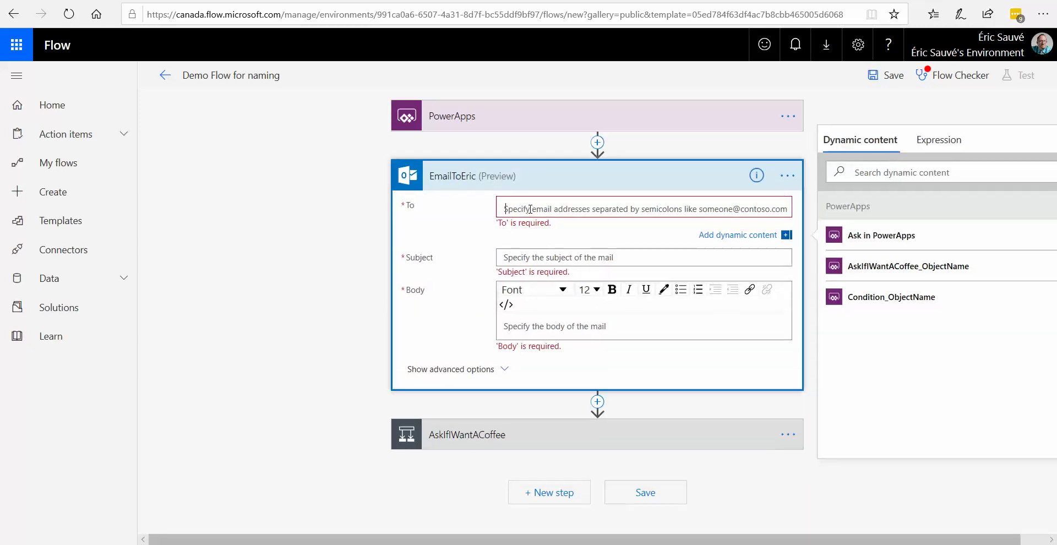
{"action": "left_click", "coordinate": [889, 236]}
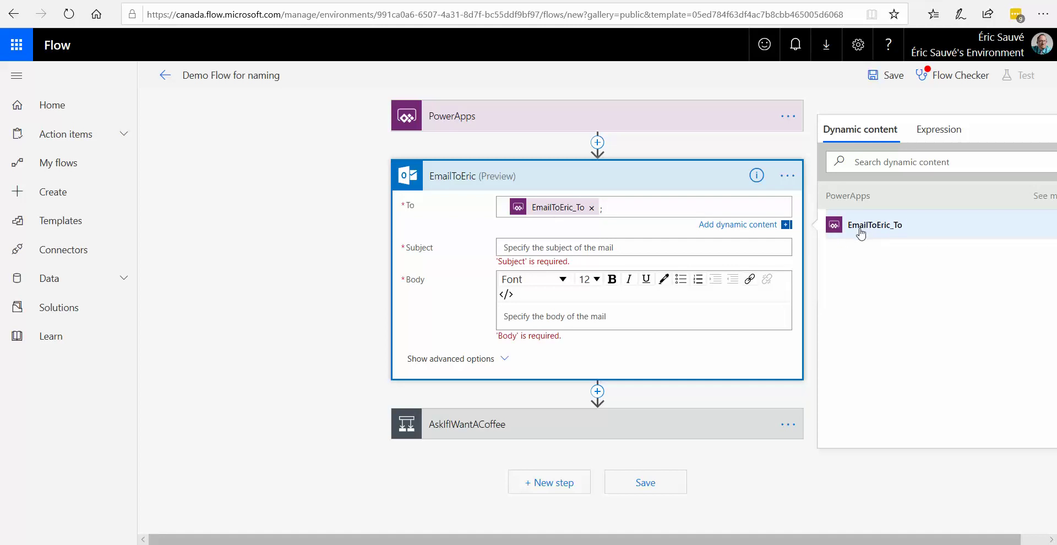
{"action": "left_click", "coordinate": [341, 301]}
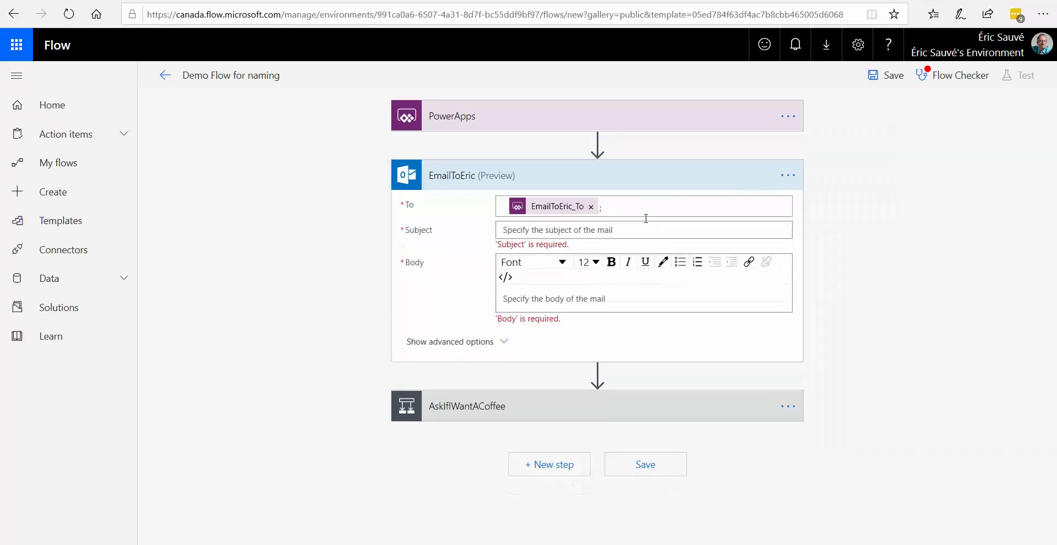
{"action": "left_click", "coordinate": [621, 179]}
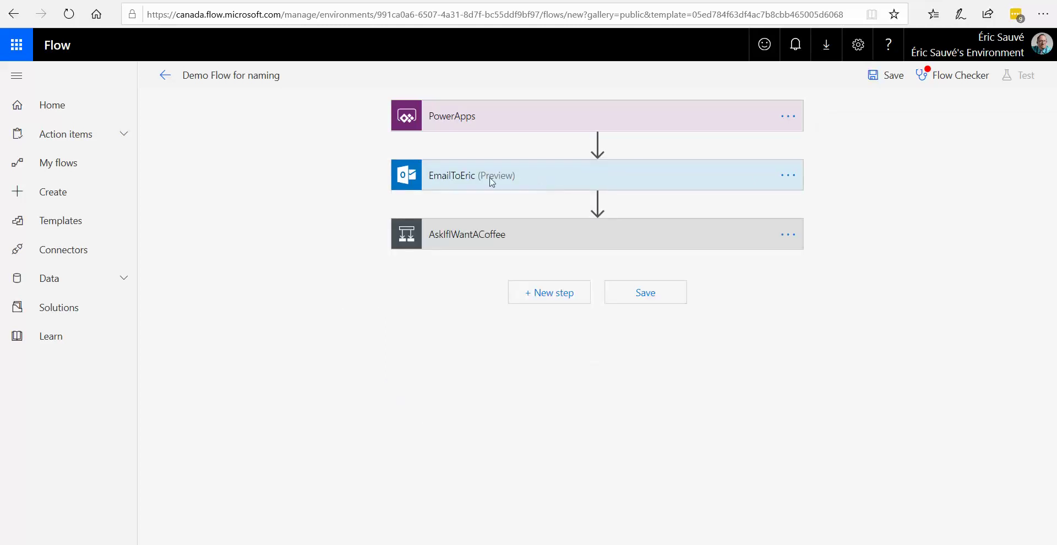
{"action": "left_click", "coordinate": [530, 243]}
{"action": "left_click", "coordinate": [553, 238]}
- Insert an Initialize variable action between the PowerApps trigger and the email action
{"action": "left_click", "coordinate": [598, 143]}
{"action": "left_click", "coordinate": [548, 161]}
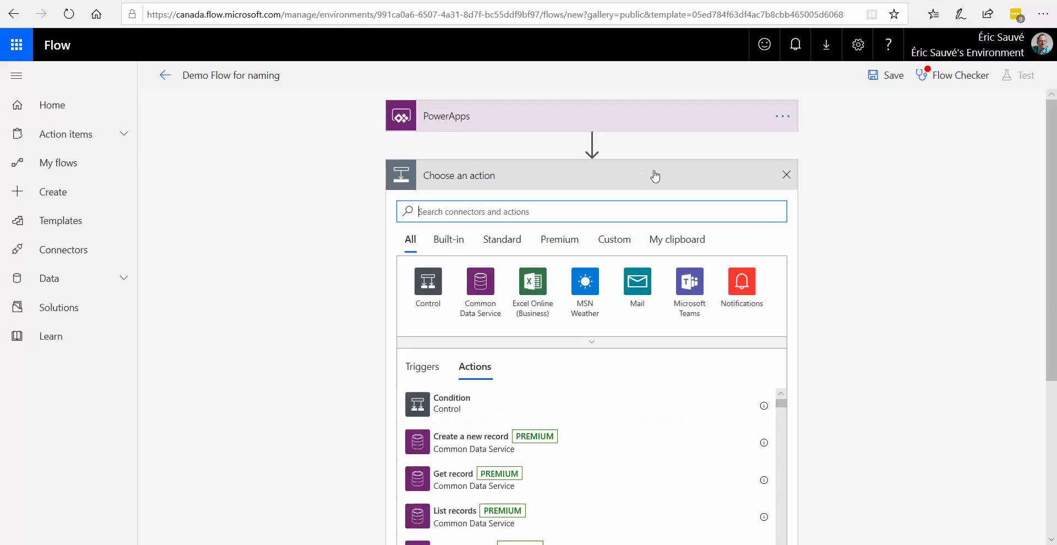
{"action": "type", "text": "vo"}
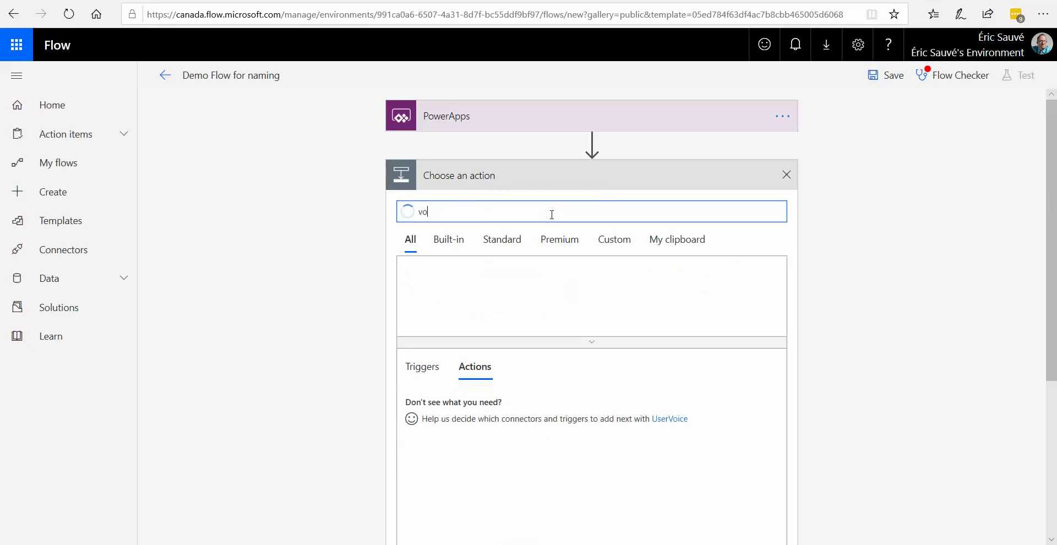
{"action": "type", "text": "riable"}
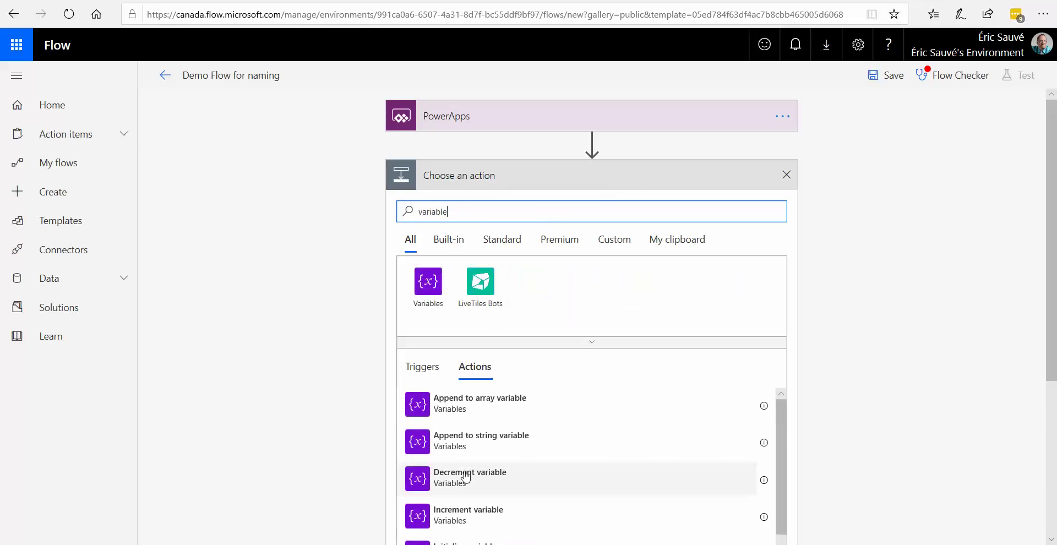
{"action": "scroll", "coordinate": [462, 474], "scroll_direction": "down", "scroll_amount": 2}
{"action": "left_click", "coordinate": [483, 486]}
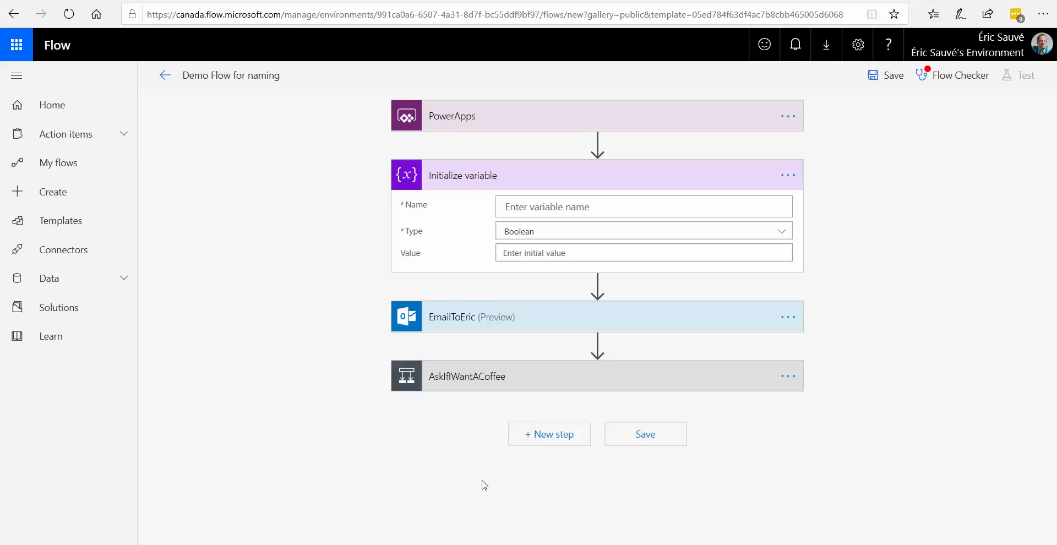
- Rename the Initialize variable action as WithCremeOrNot
{"action": "left_click", "coordinate": [595, 207]}
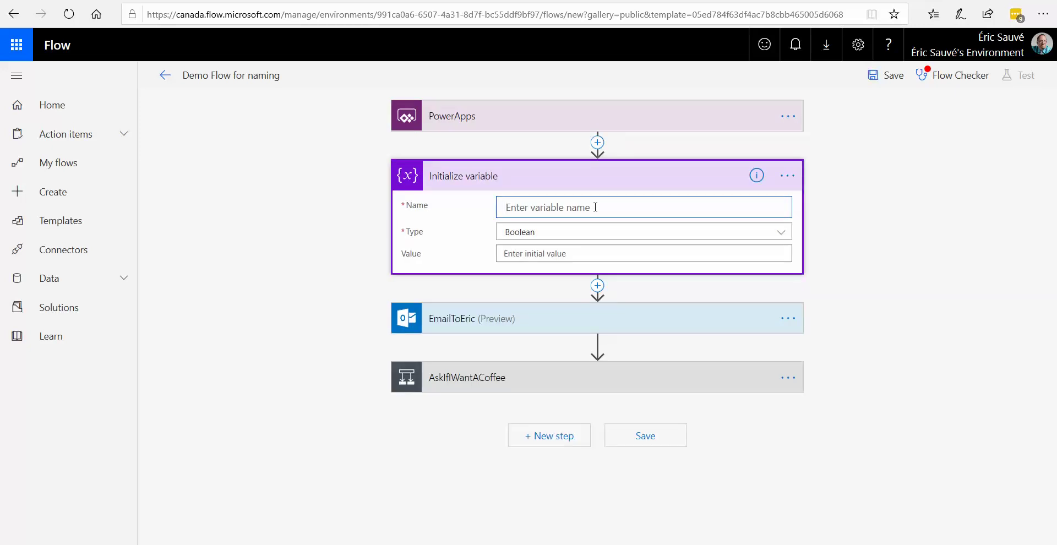
{"action": "left_click", "coordinate": [788, 176]}
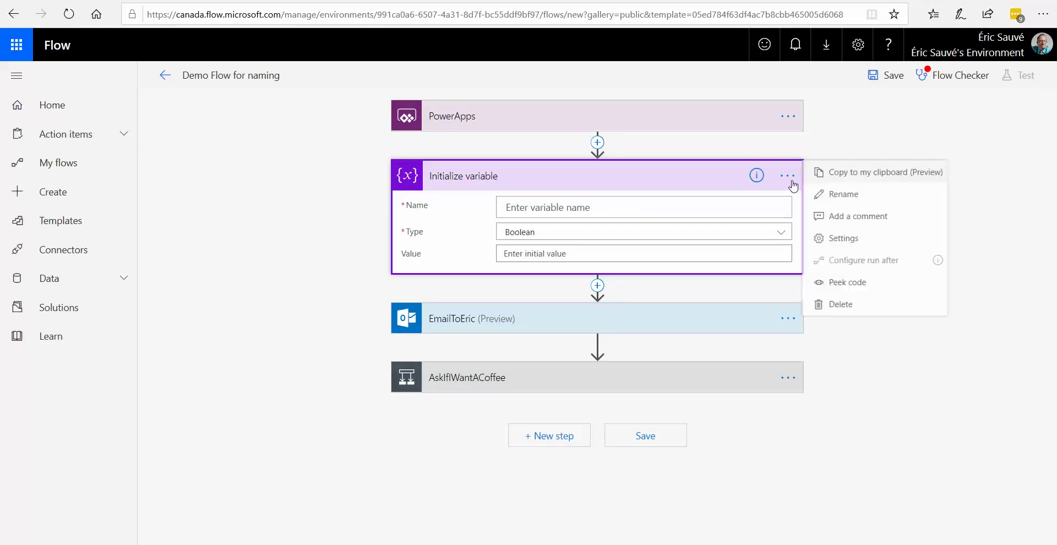
{"action": "left_click", "coordinate": [849, 200]}
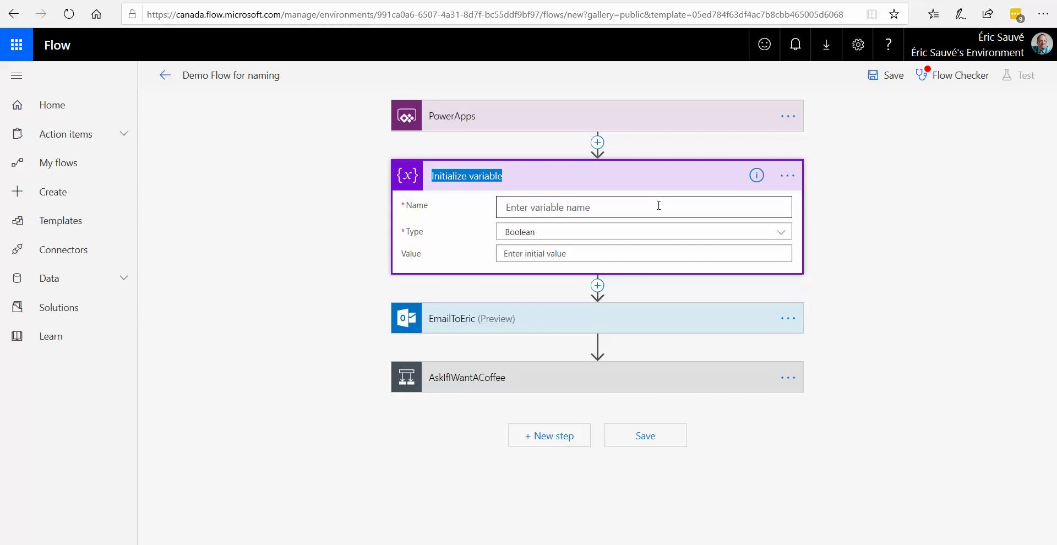
{"action": "type", "text": "WithCremeOrNot"}
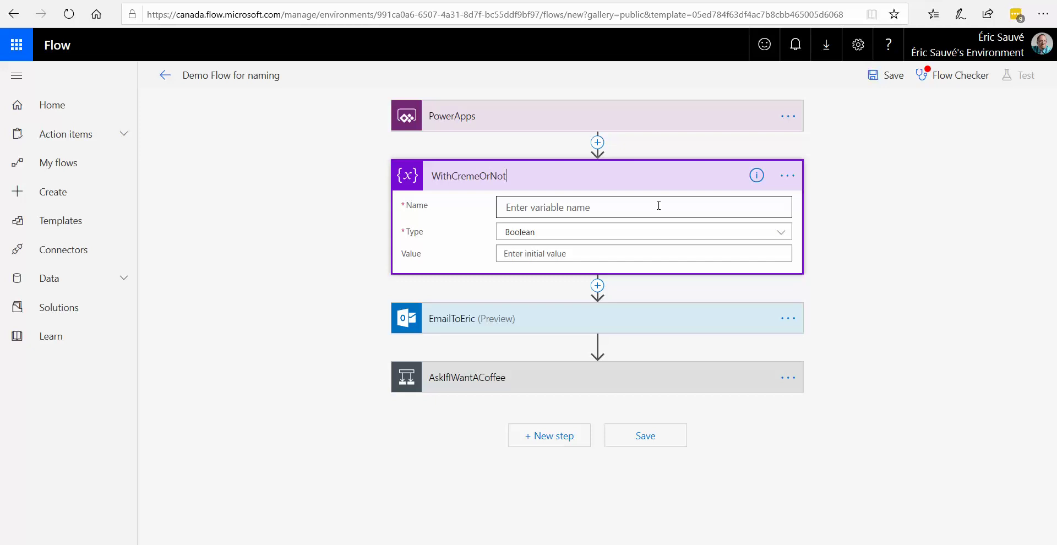
- Set the WithCremeOrNot variable's value to Ask in PowerApps and its name to VarName, and try to save the flow
{"action": "left_click", "coordinate": [613, 254]}
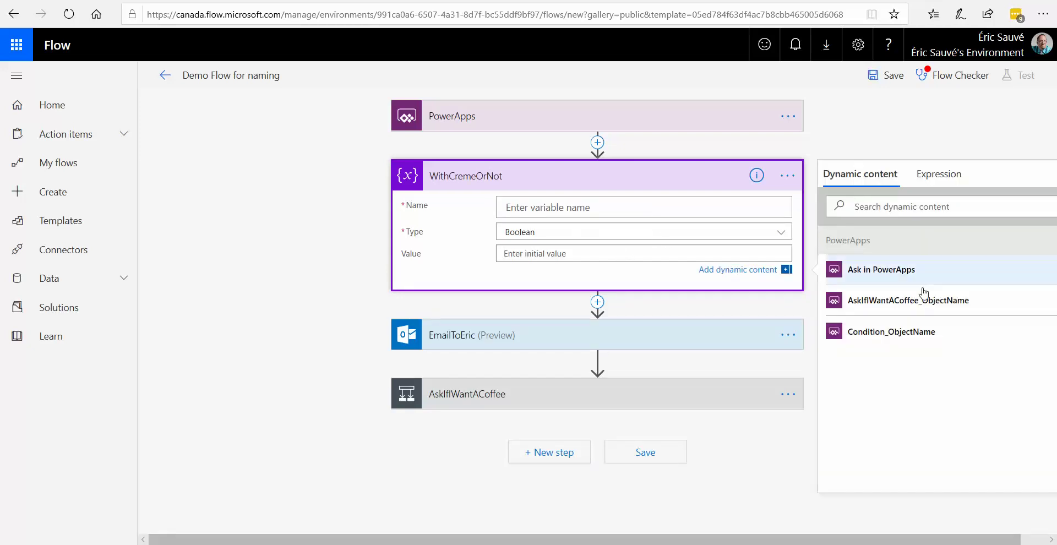
{"action": "left_click", "coordinate": [895, 272]}
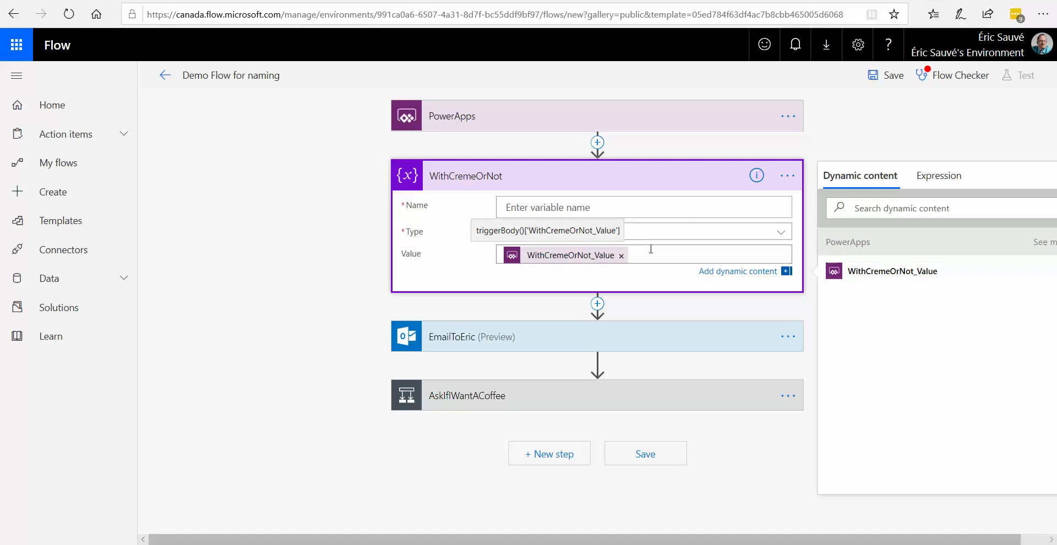
{"action": "left_click", "coordinate": [575, 234]}
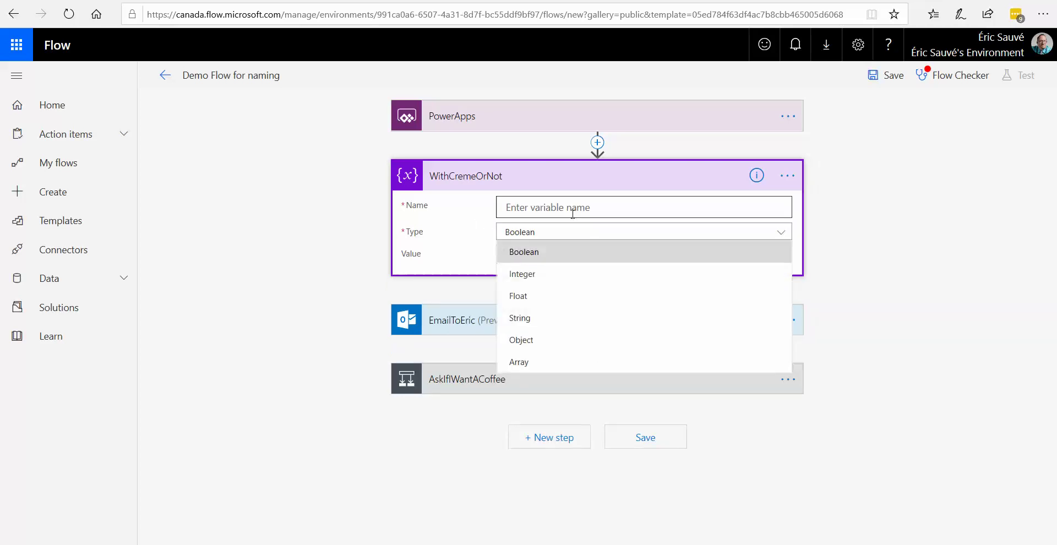
{"action": "left_click", "coordinate": [573, 209]}
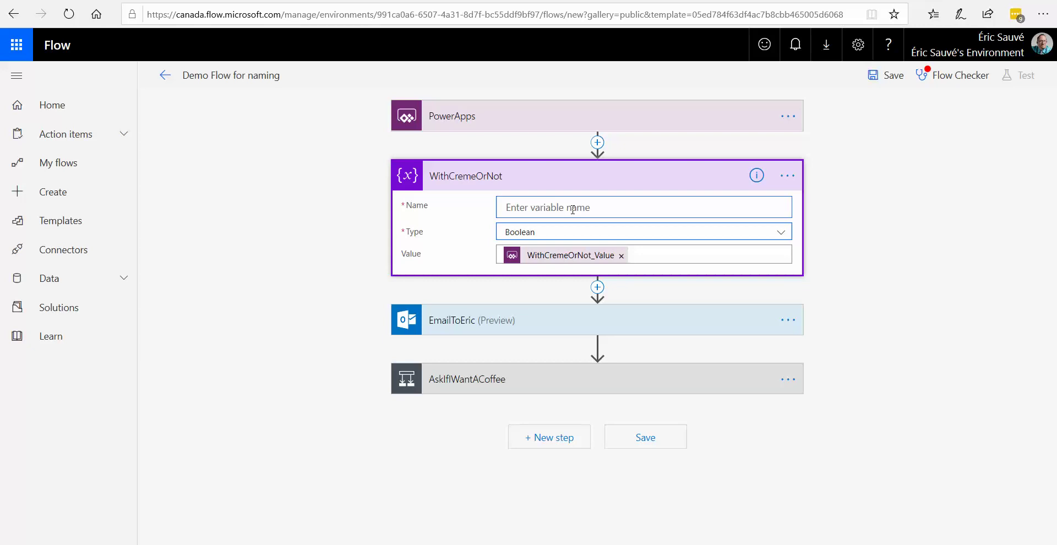
{"action": "type", "text": "VarName"}
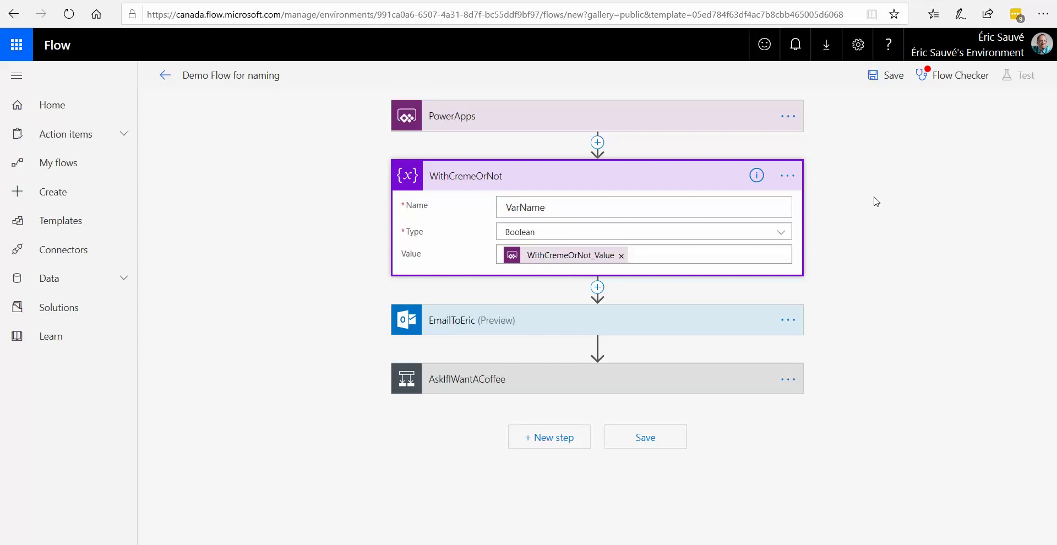
{"action": "left_click", "coordinate": [884, 77]}
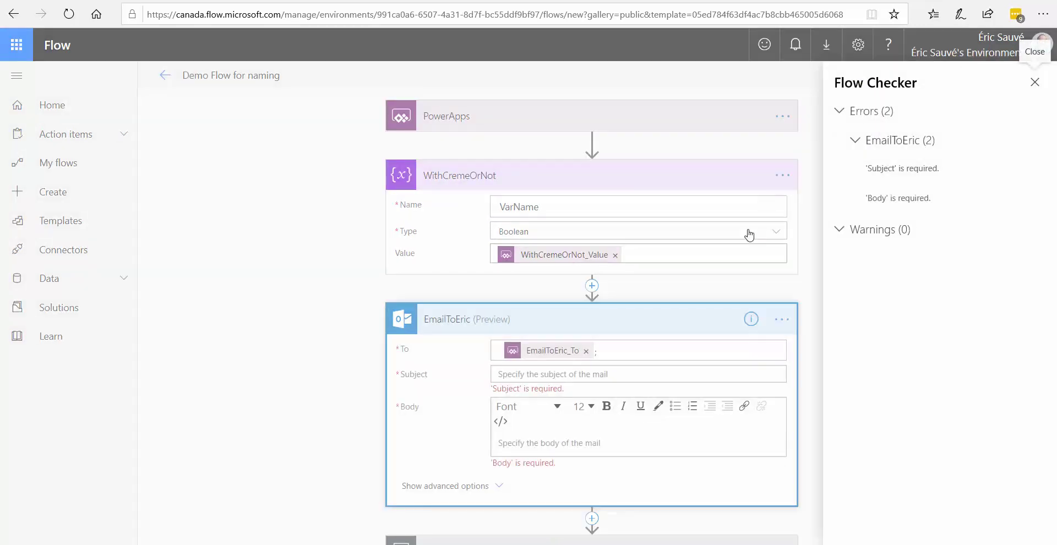
- Set the email action's Subject and Body to Ask in PowerApps and save the flow
{"action": "left_click", "coordinate": [561, 378]}
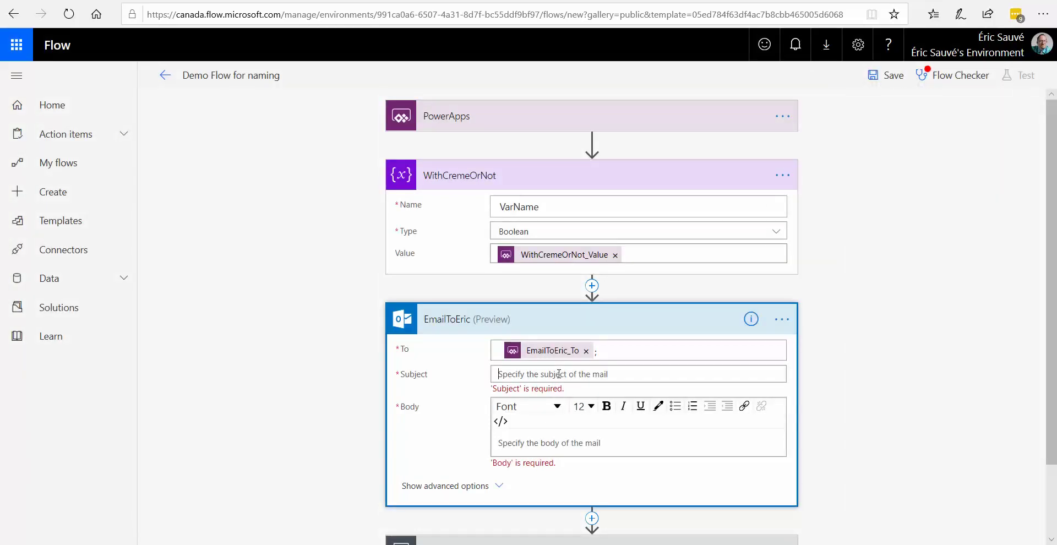
{"action": "left_click", "coordinate": [562, 378]}
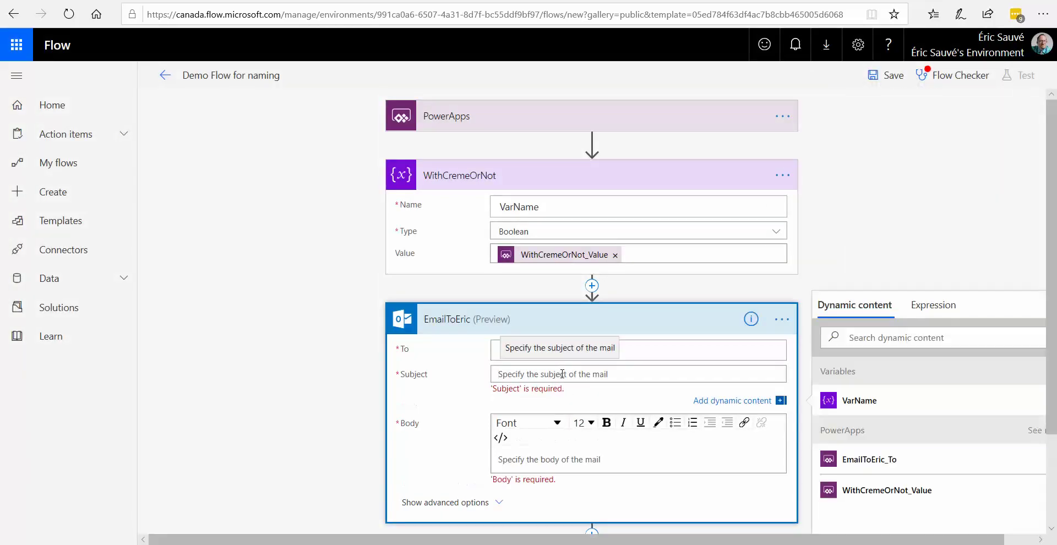
{"action": "left_click", "coordinate": [1032, 431]}
{"action": "left_click", "coordinate": [916, 517]}
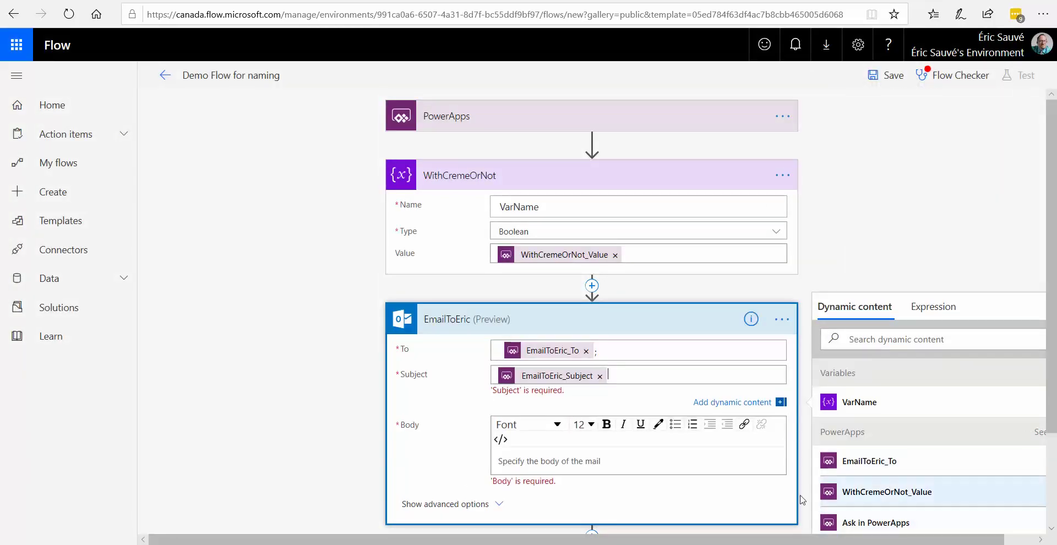
{"action": "left_click", "coordinate": [619, 457]}
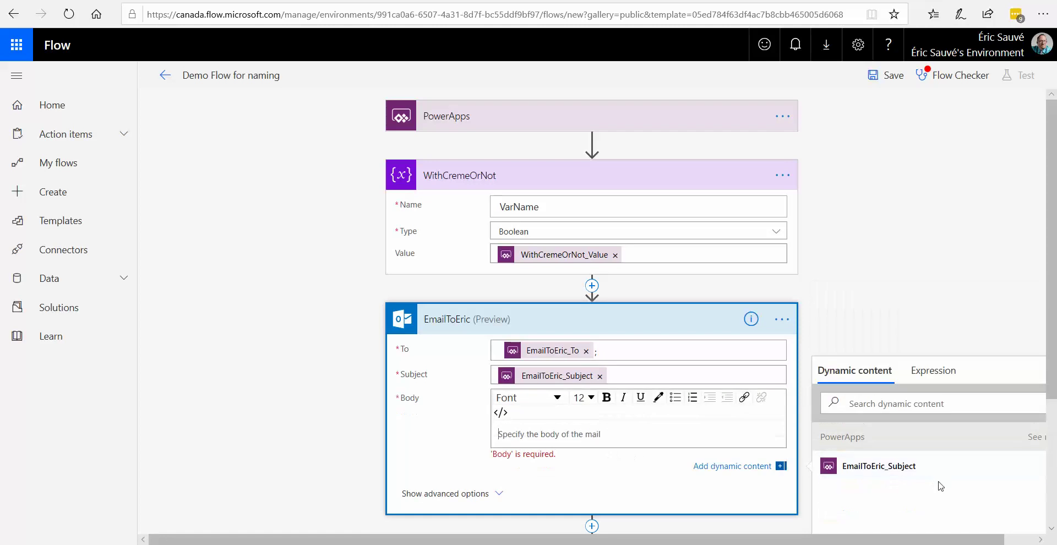
{"action": "left_click", "coordinate": [1035, 437]}
{"action": "left_click", "coordinate": [886, 500]}
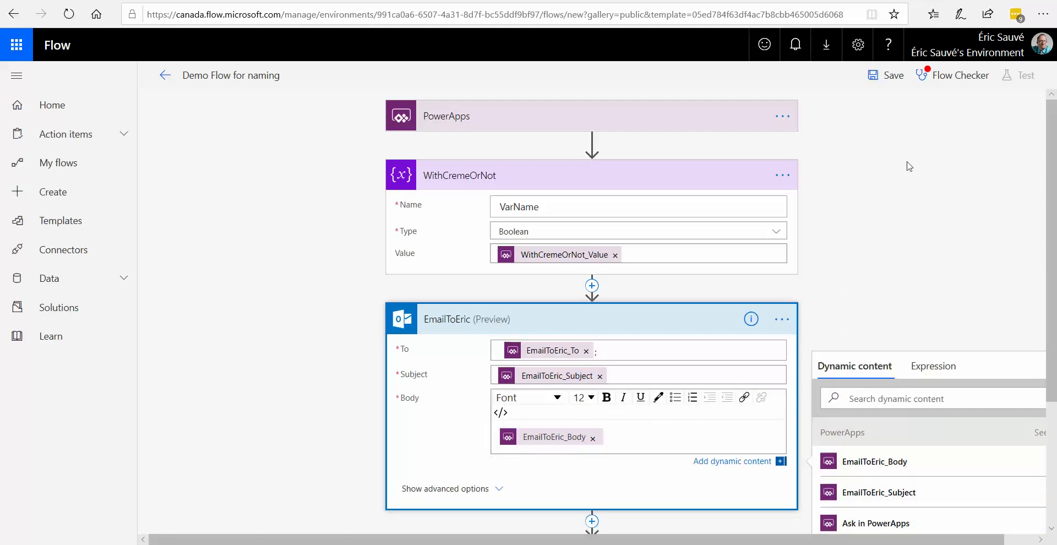
{"action": "left_click", "coordinate": [887, 76]}
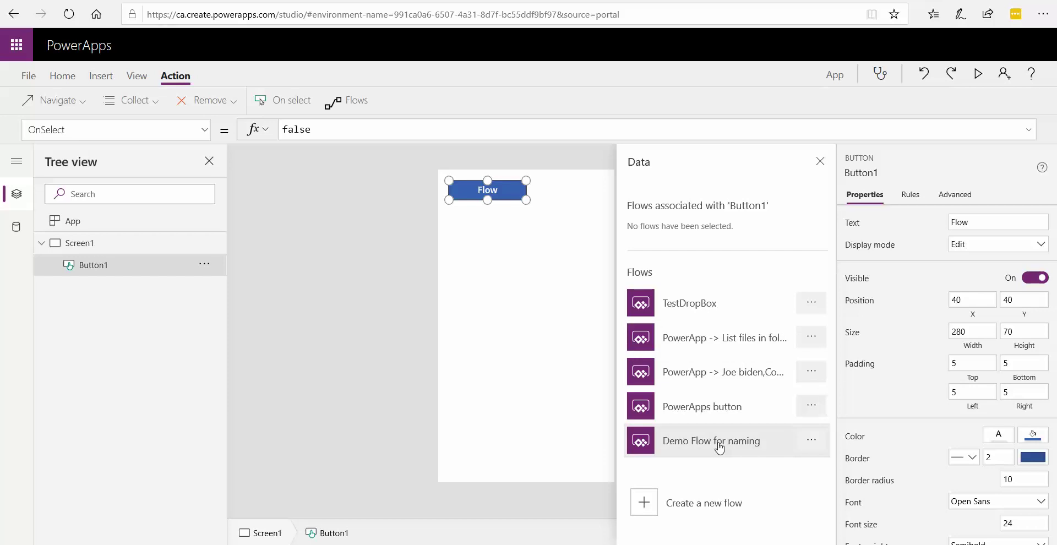
- Switch to PowerApps Studio and associate the Demo Flow for naming flow with Button1's OnSelect action
{"action": "left_click", "coordinate": [736, 447]}
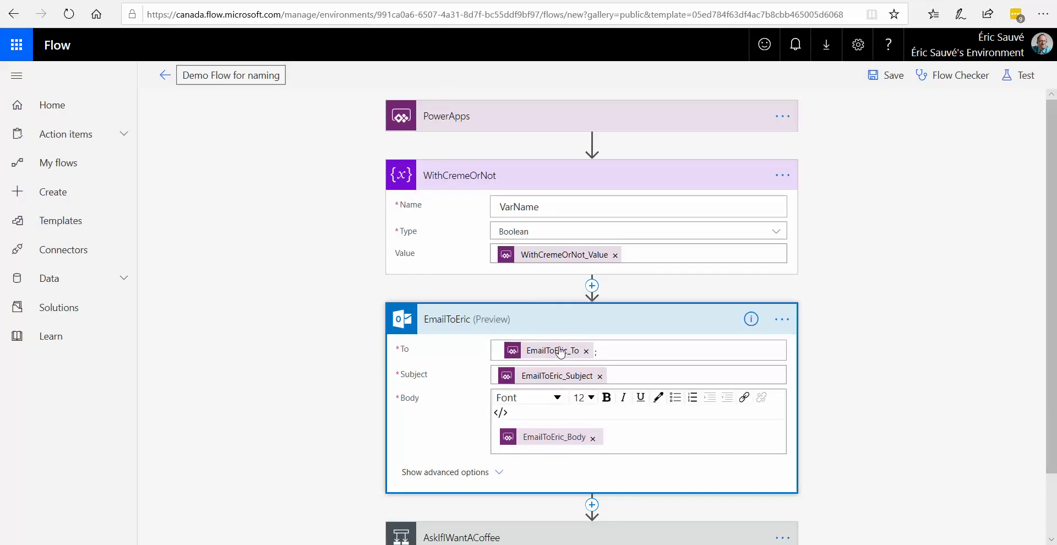
{"action": "left_click_drag", "start_coordinate": [397, 350], "coordinate": [417, 347]}
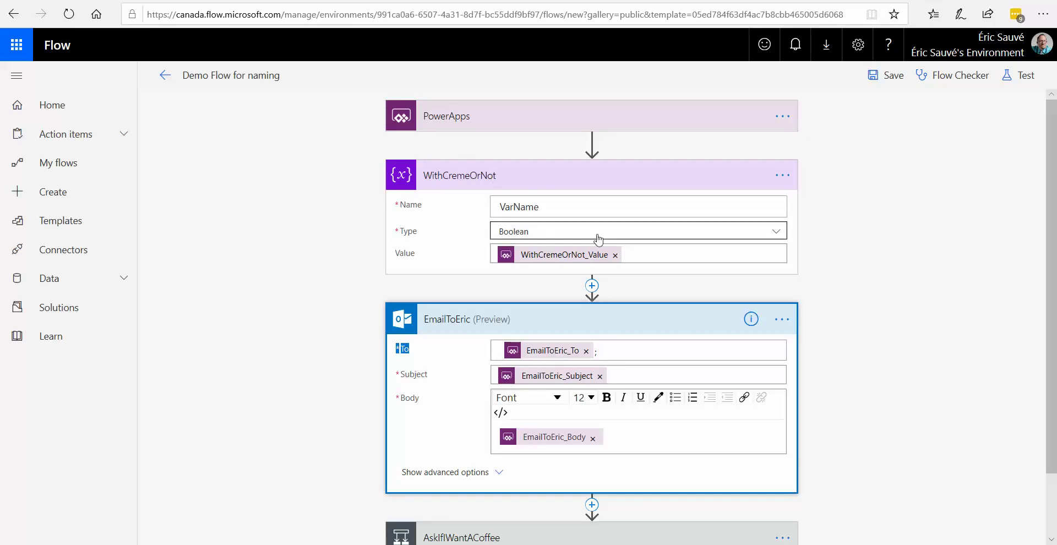
{"action": "mouse_move", "coordinate": [562, 263]}
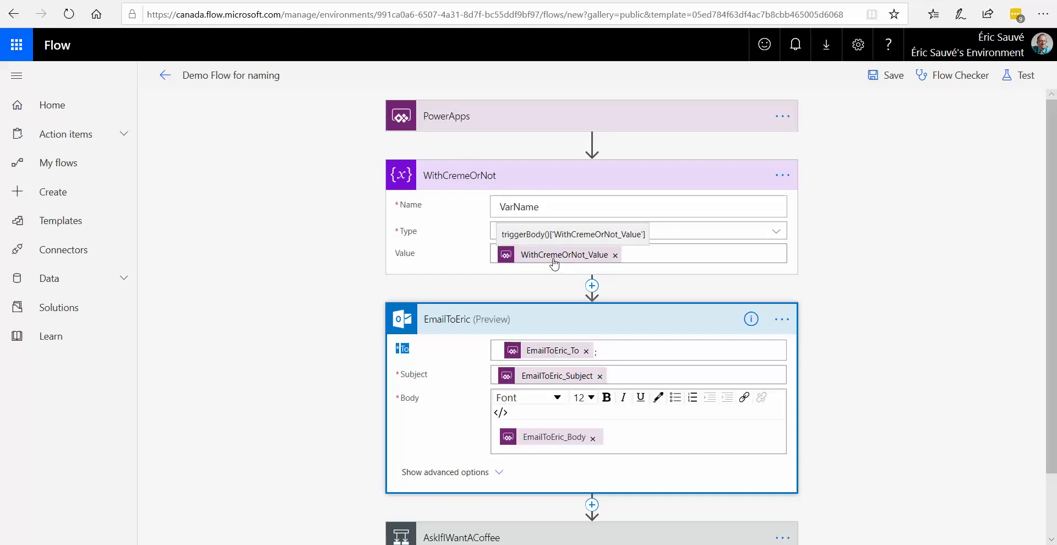